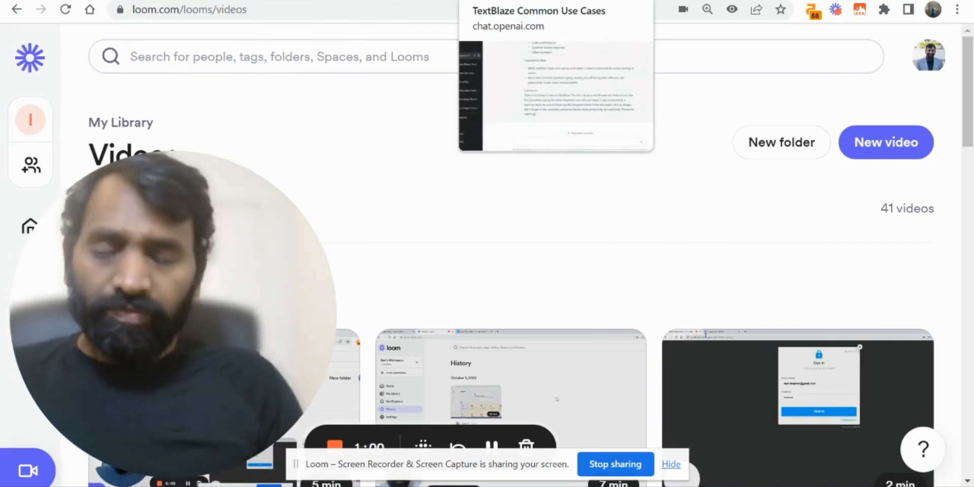
Switch to the TextBlaze chat in ChatGPT and review the YouTube script and its more human rewrite
left_click(538, 1)
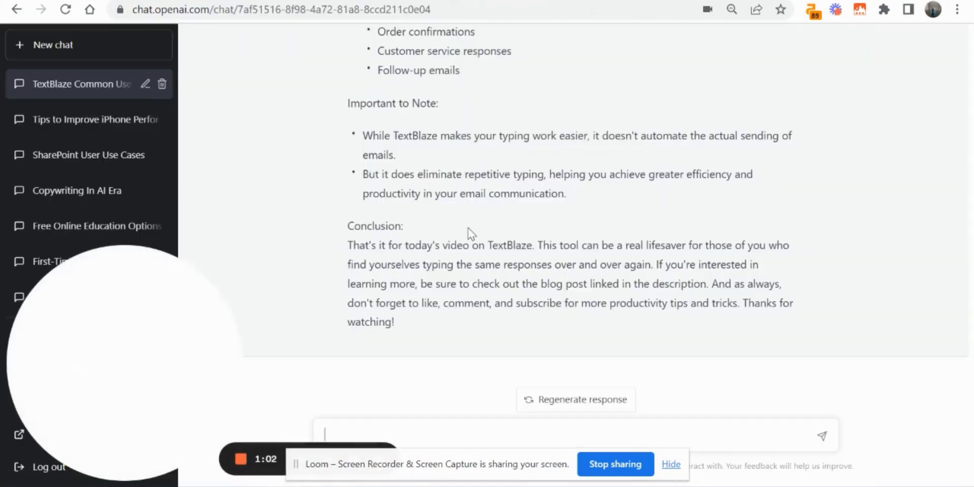
scroll(470, 233, "up", 15)
scroll(471, 234, "down", 1)
scroll(468, 231, "up", 1)
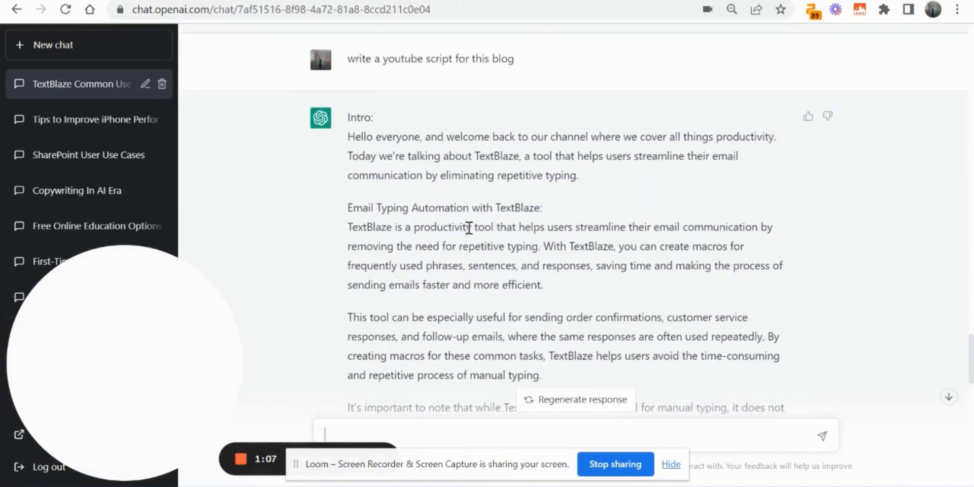
scroll(469, 228, "down", 5)
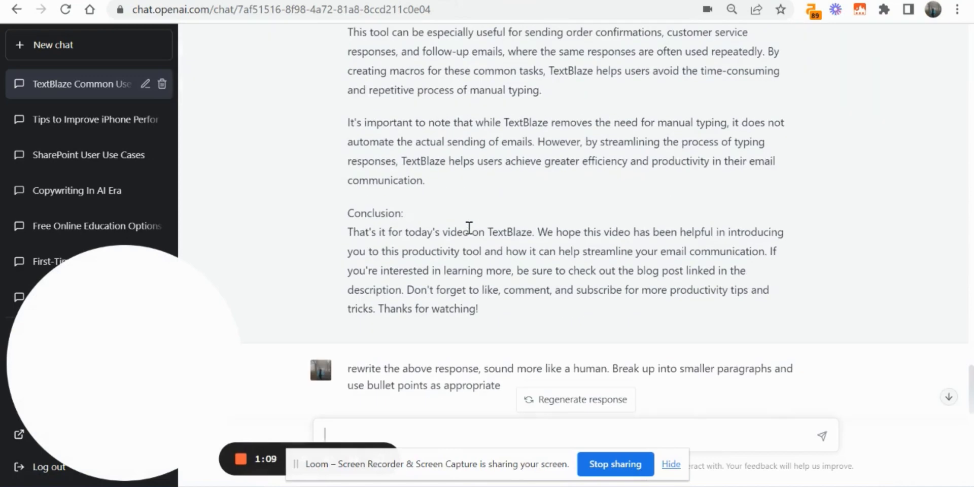
scroll(468, 228, "down", 7)
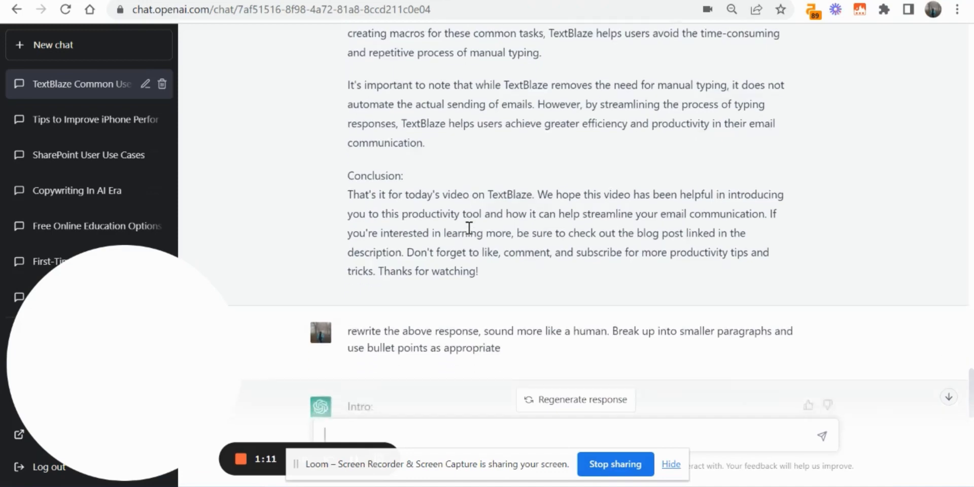
scroll(469, 228, "down", 5)
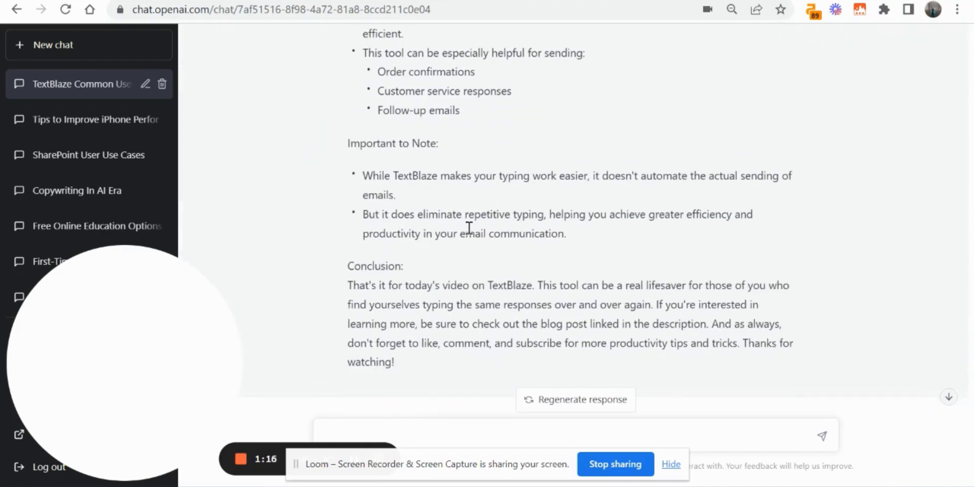
scroll(427, 355, "down", 1)
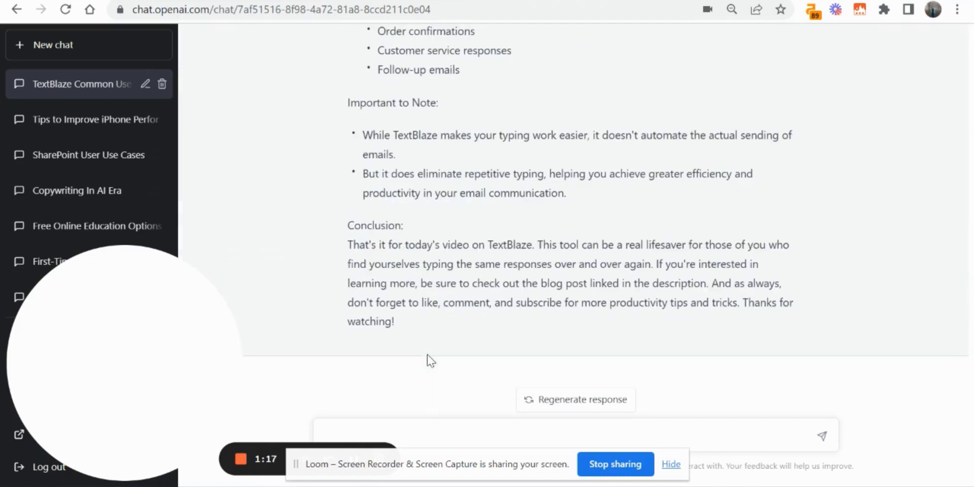
Try to use the snippet shortcut /rlh as a prompt in the TextBlaze chat and send it
left_click(382, 429)
type("/rlh")
key("Return")
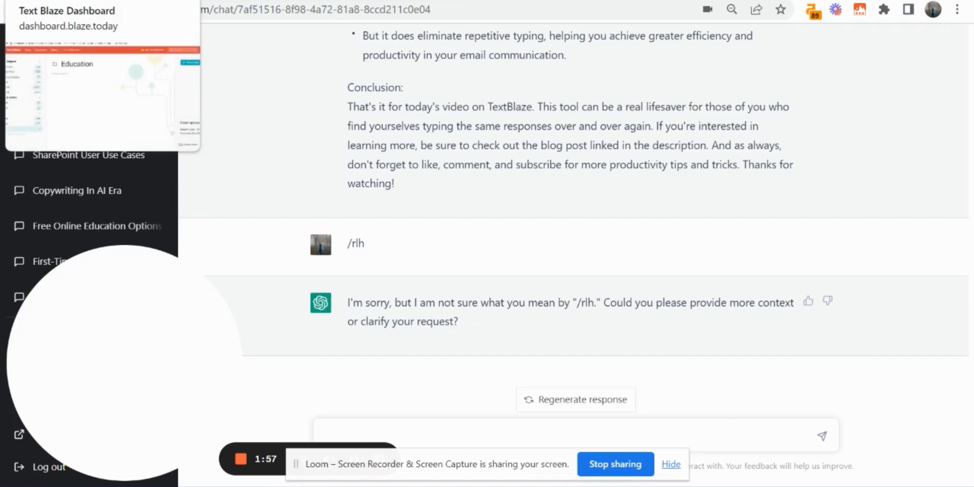
Switch to the Text Blaze dashboard and look over the existing snippet folders and their shortcuts
left_click(56, 0)
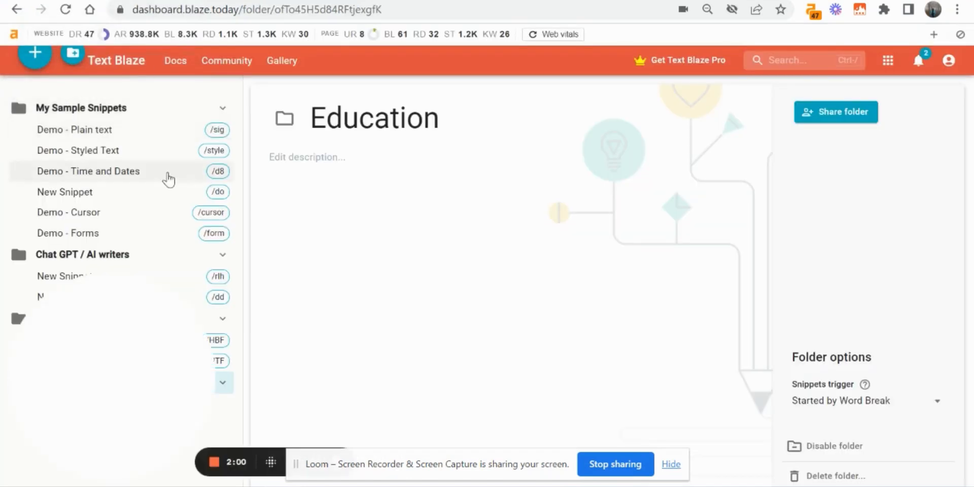
left_click_drag(159, 354, 898, 346)
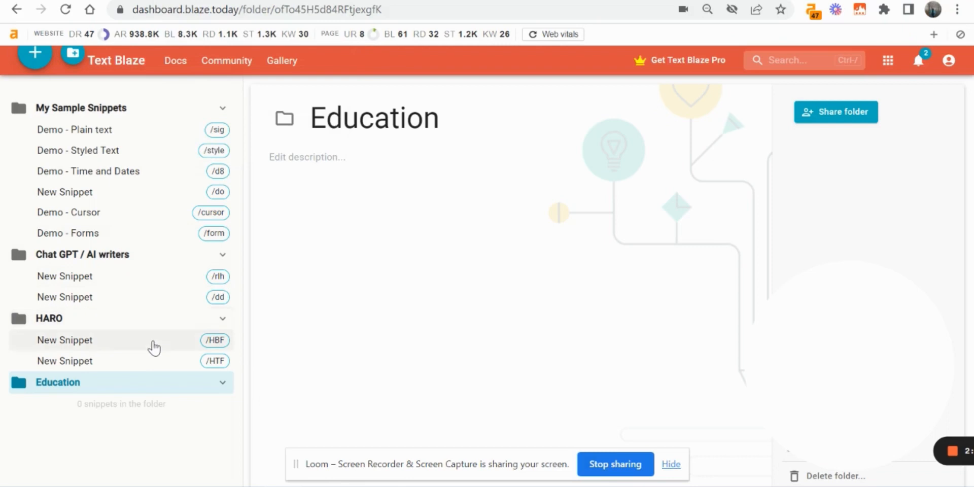
Start a new ChatGPT chat and send the prompt "write a welcome email for customers who've bought my blogging service"
left_click(450, 1)
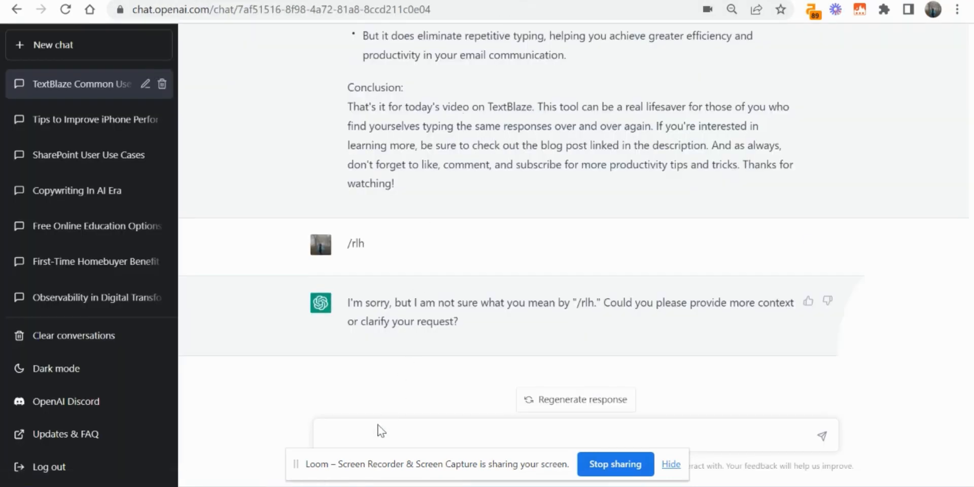
left_click(64, 45)
type("w")
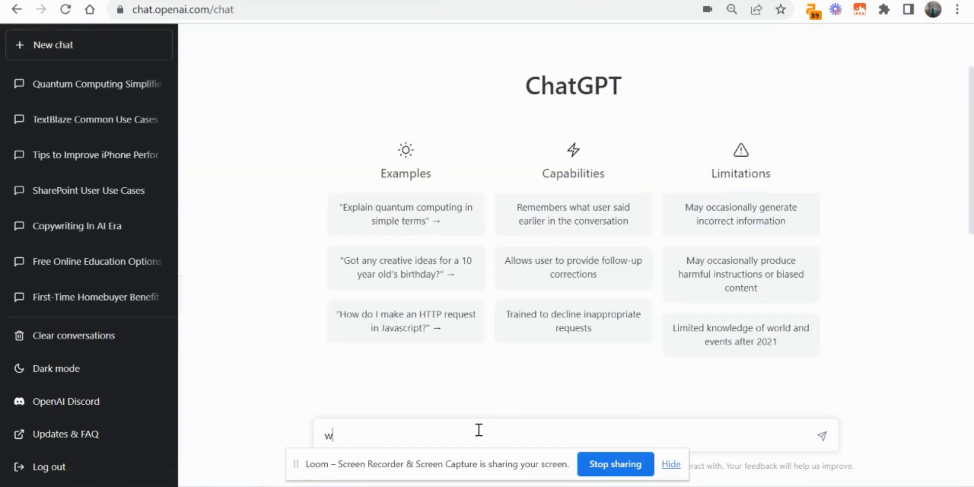
type("rite a welcome eam")
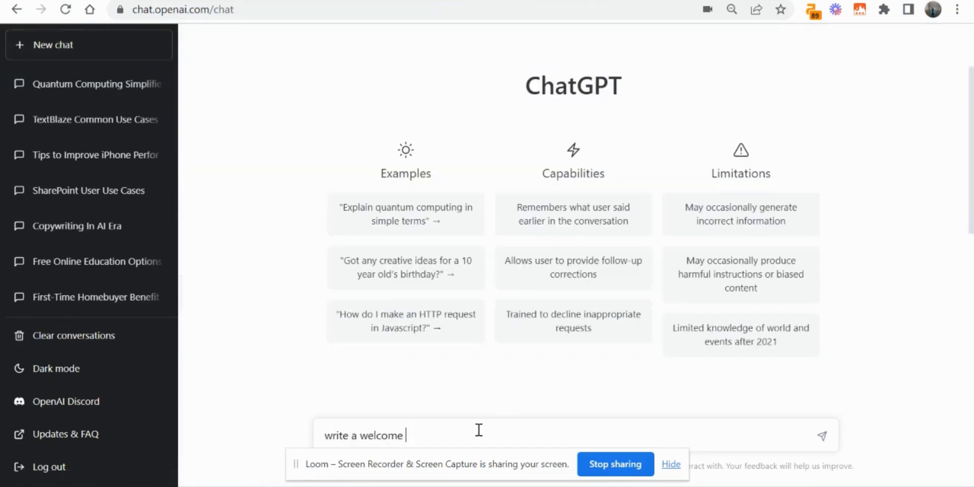
key("BackSpace")
key("BackSpace")
type("mail for customers who'v")
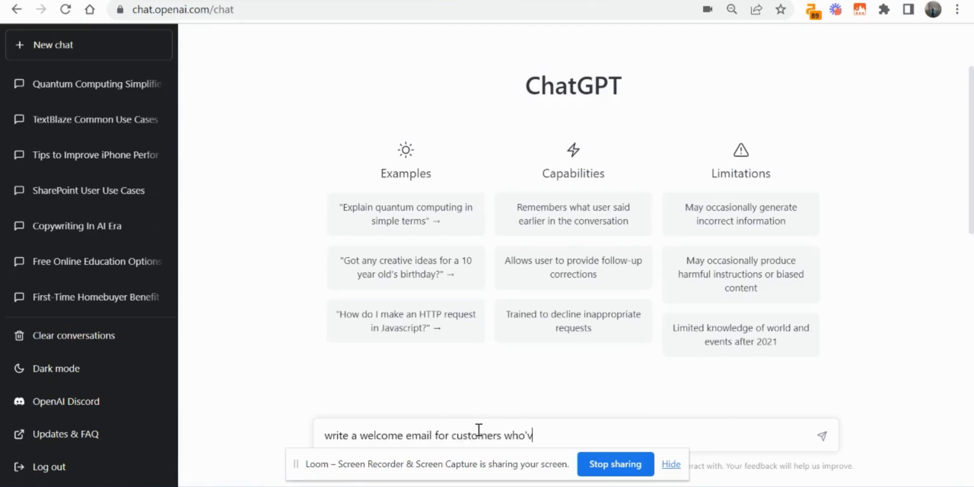
type("e bought my blogg")
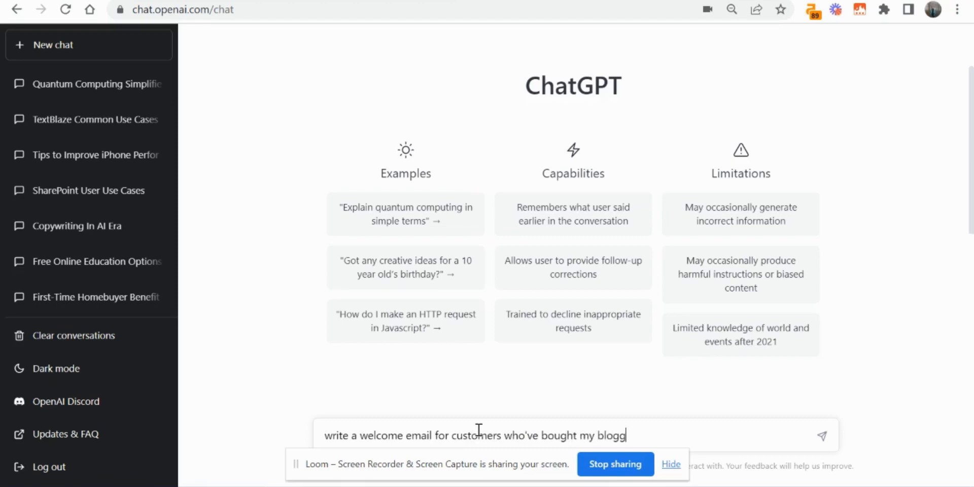
type("ing service")
key("Return")
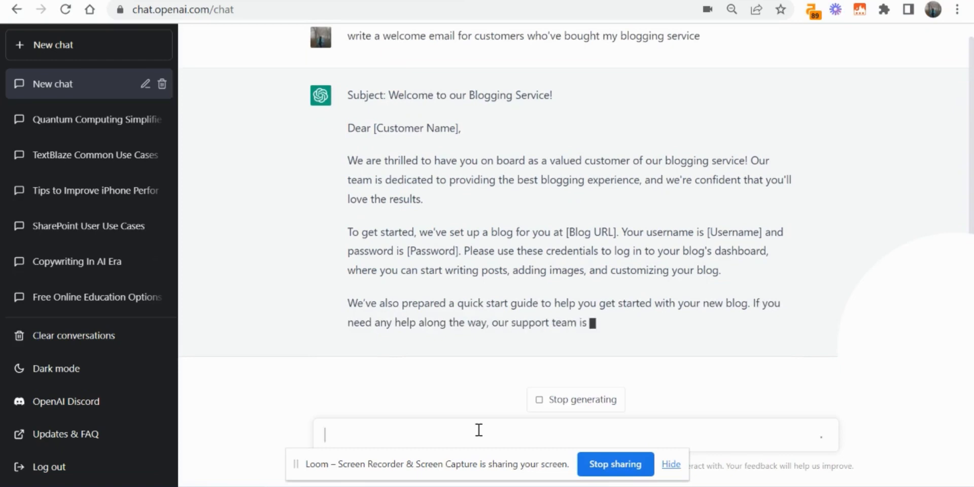
Stop the response generation and copy the generated welcome email from the subject line to its last words
left_click(585, 405)
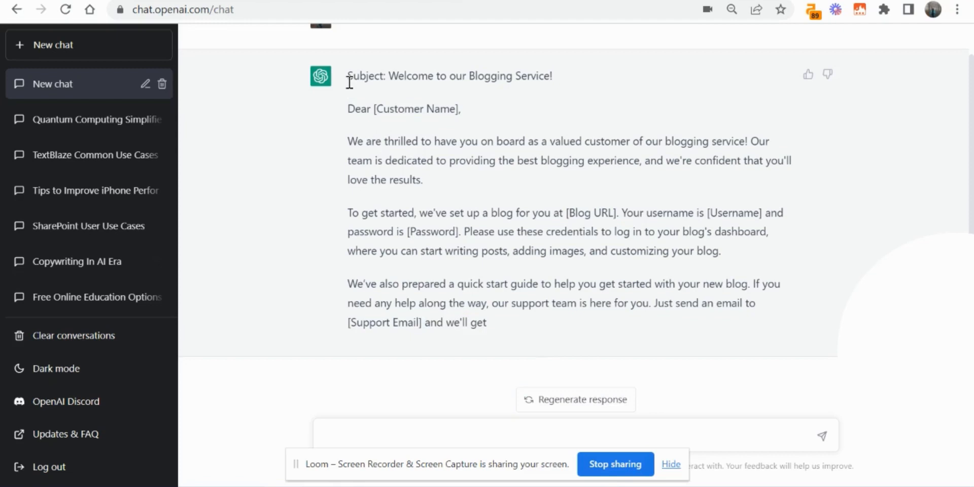
left_click_drag(349, 81, 518, 324)
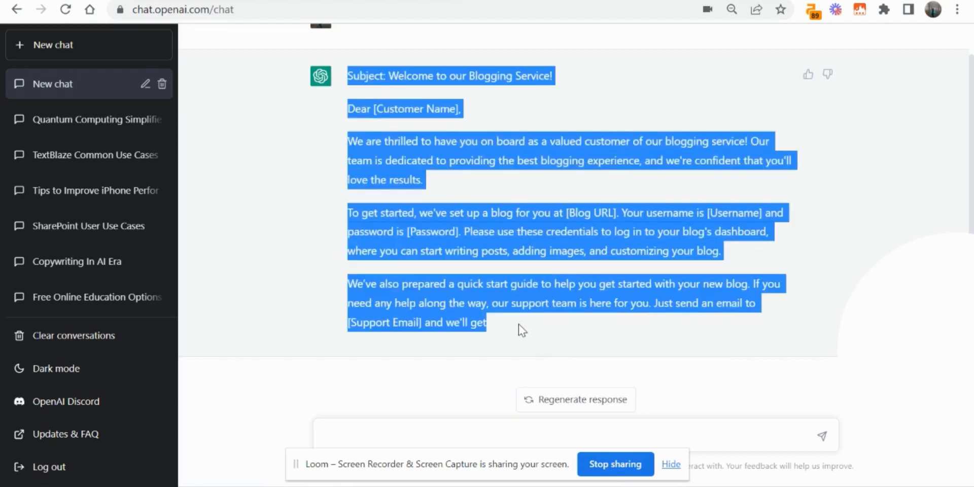
Switch to the Text Blaze dashboard and create a new snippet folder named "Customer Service"
left_click(104, 0)
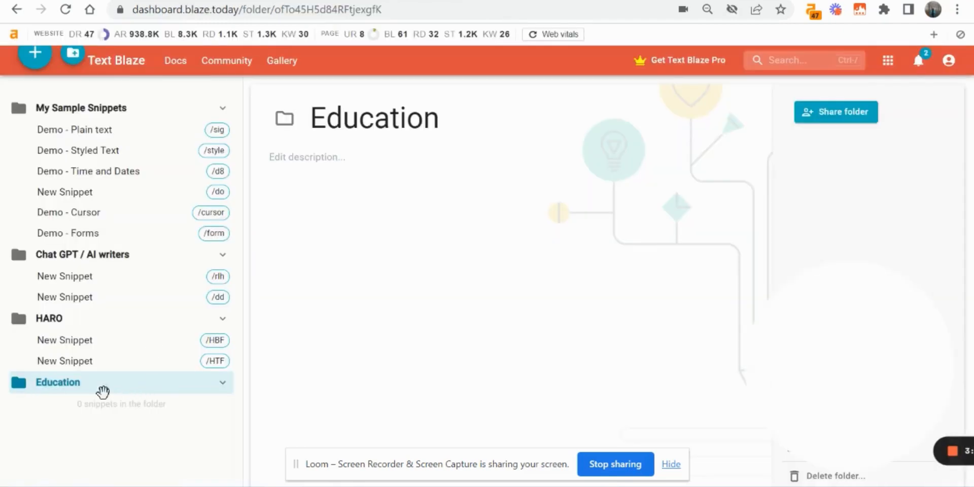
left_click(77, 61)
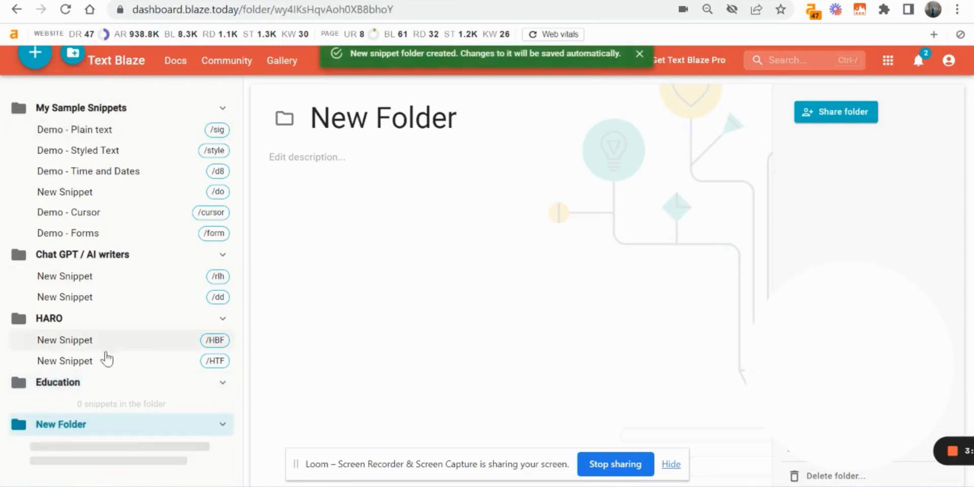
triple_click(344, 119)
type("Cu")
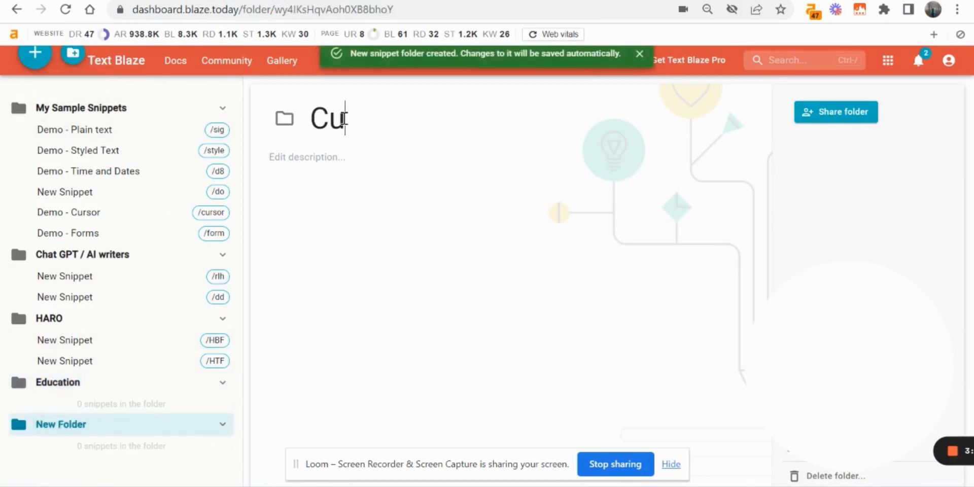
type("stomer Service")
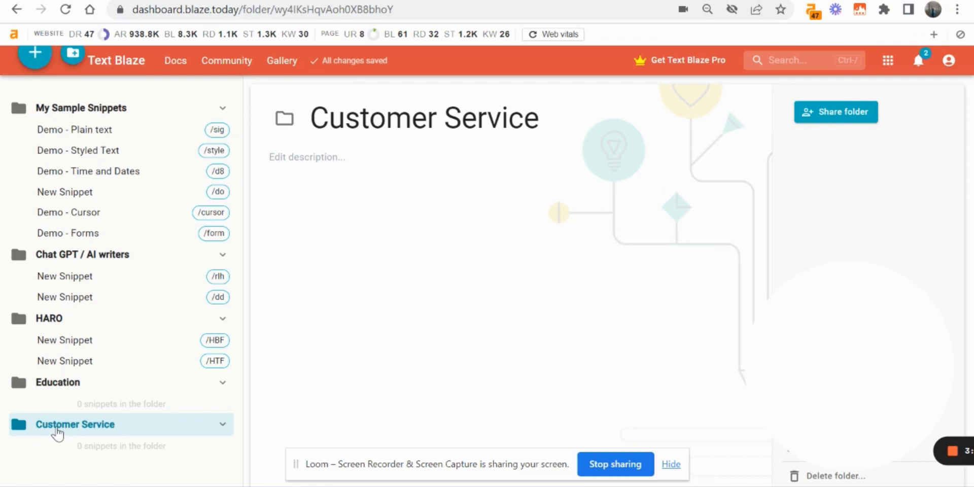
Add a snippet labelled "welcome email" to the Customer Service folder and paste the copied email as its text
left_click(36, 64)
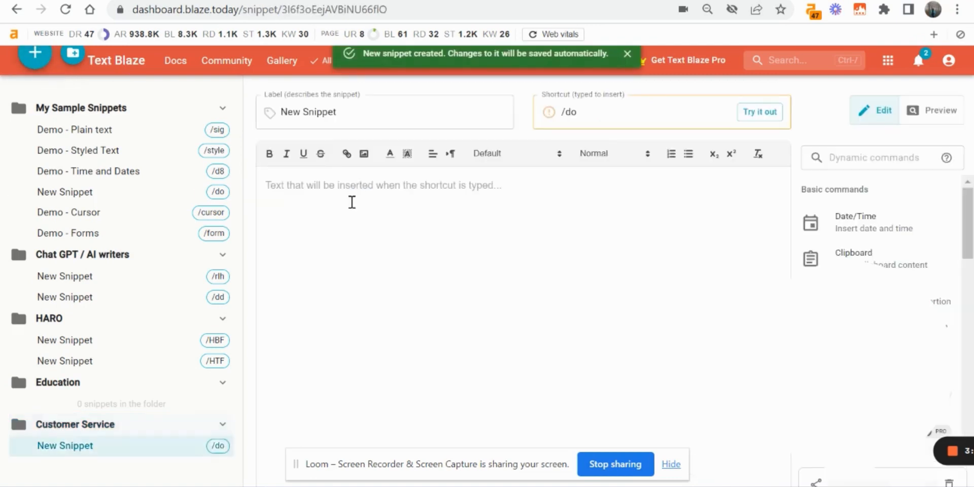
left_click(350, 114)
key("ctrl+a")
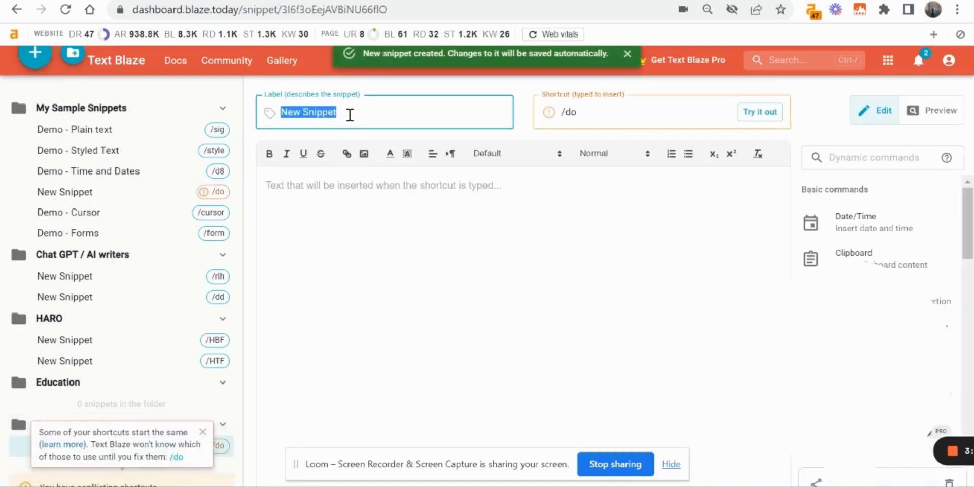
type("welcome email")
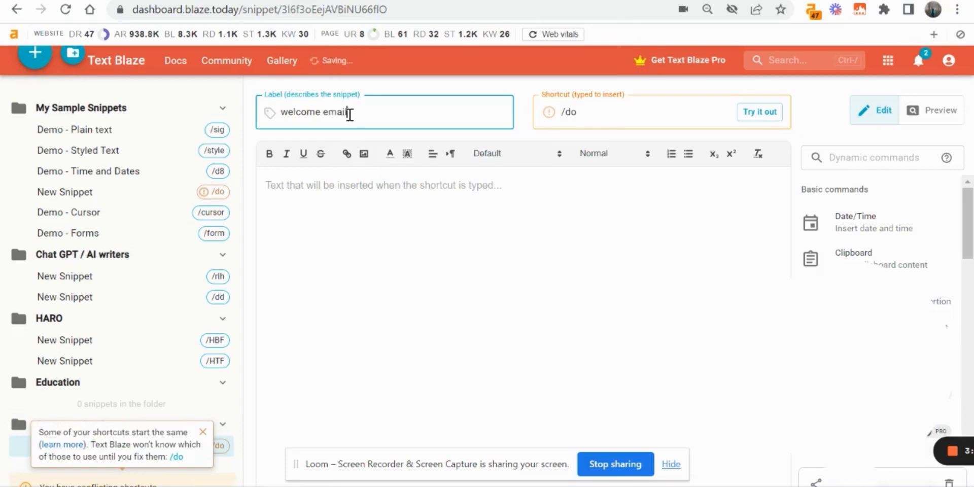
left_click(346, 201)
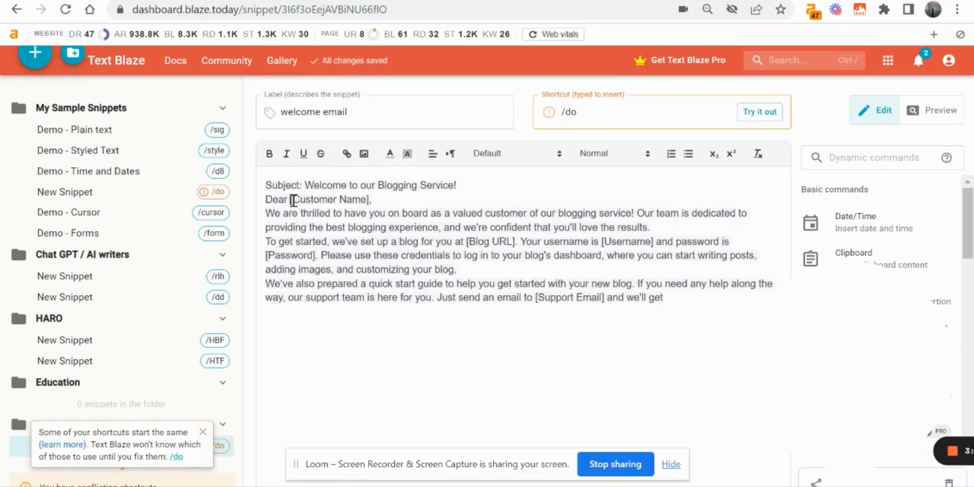
Replace the [Customer Name] placeholder after "Dear" with the {cursor} command
key("shift+Right")
key("shift+Right")
key("shift+Right")
key("shift+Right")
key("shift+Right")
key("shift+Right")
key("shift+Right")
key("shift+Right")
key("shift+Right")
key("shift+Right")
key("shift+Right")
key("shift+Right")
key("shift+Right")
key("shift+Right")
key("shift+Right")
key("shift+Right")
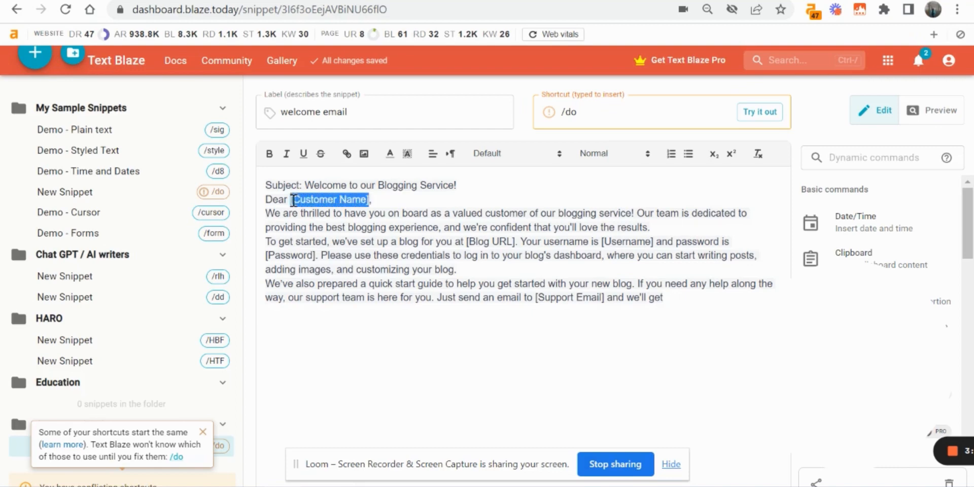
key("shift+Left")
key("BackSpace")
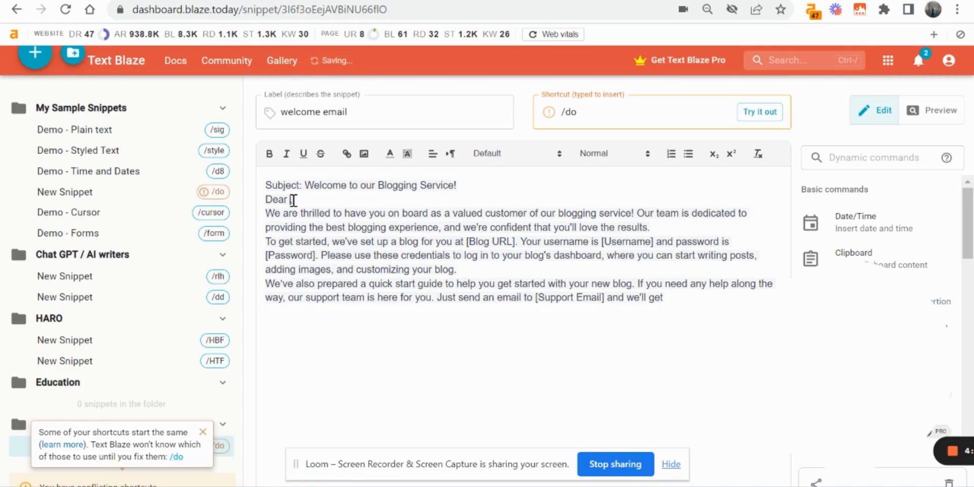
type("%&/()")
key("BackSpace")
key("BackSpace")
key("BackSpace")
key("BackSpace")
key("BackSpace")
key("BackSpace")
type("{")
type("cur")
type("osr")
type("}")
key("Left")
key("BackSpace")
key("BackSpace")
type("so")
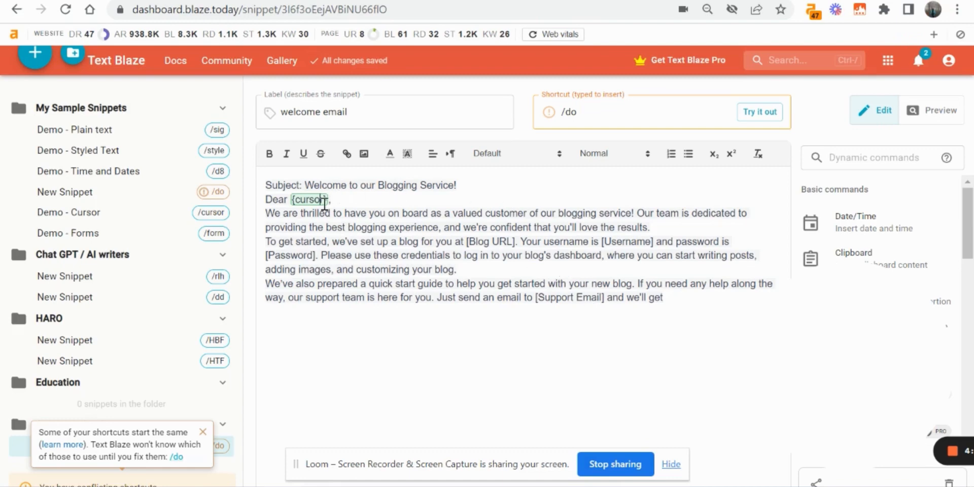
Set the welcome email snippet's shortcut to /we
left_click(580, 116)
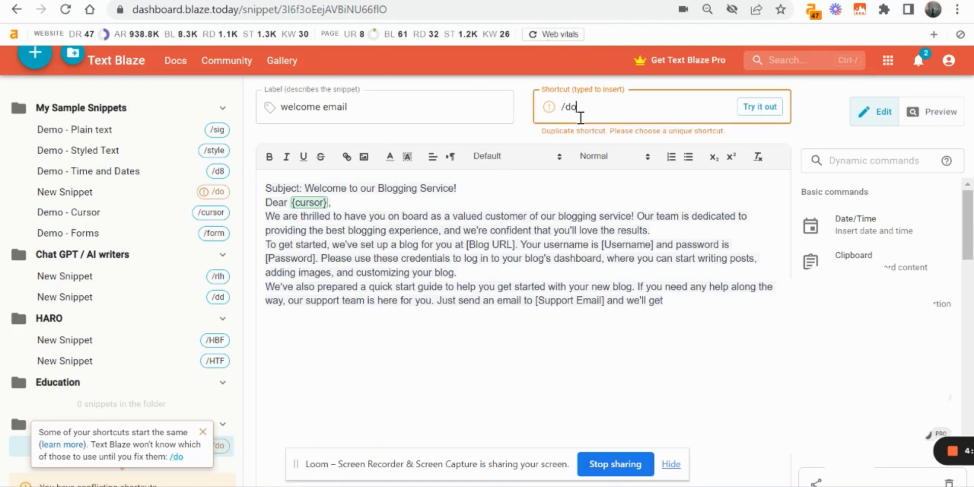
key("BackSpace")
type("w")
key("BackSpace")
key("BackSpace")
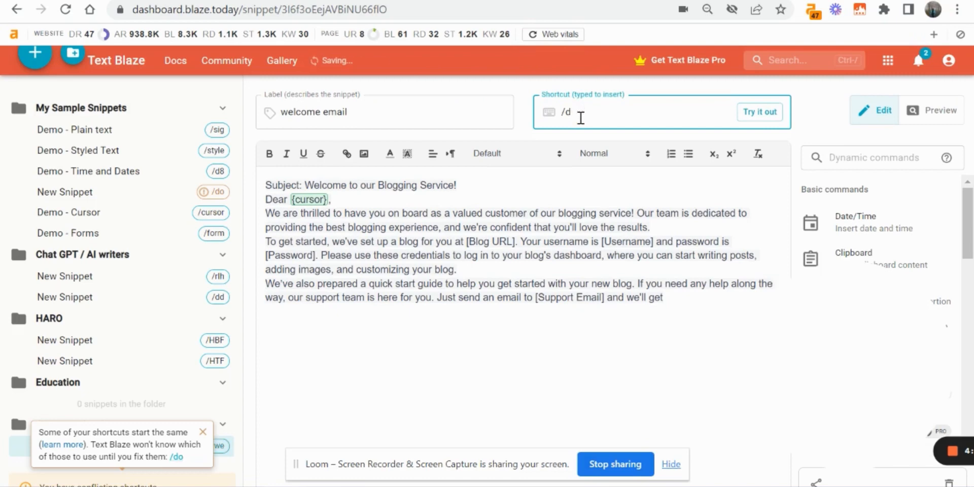
type("we")
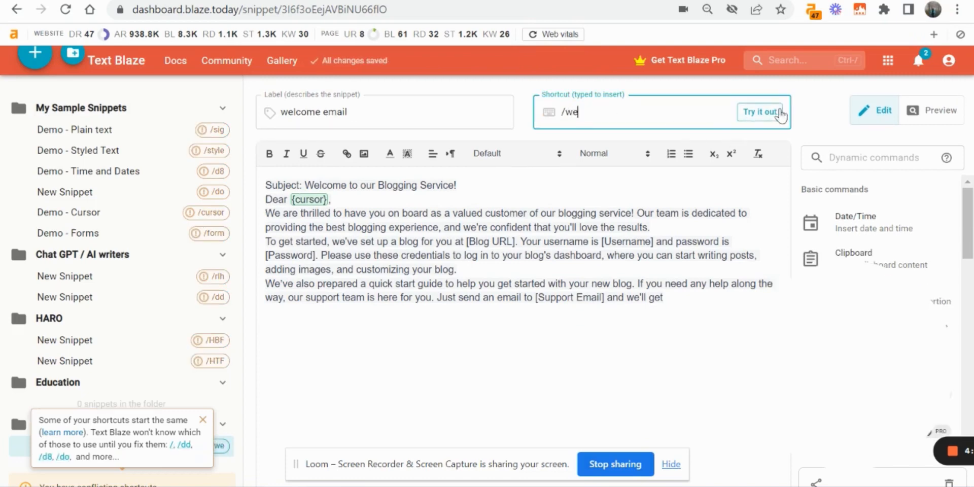
Test the /we shortcut in the snippet's try-out text box, then close the test box
left_click(764, 113)
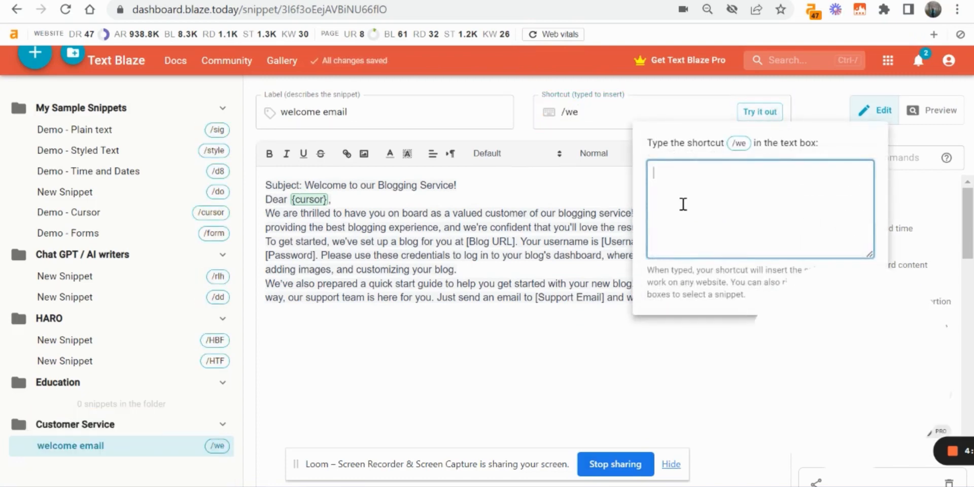
type("/we")
type("/")
type("we")
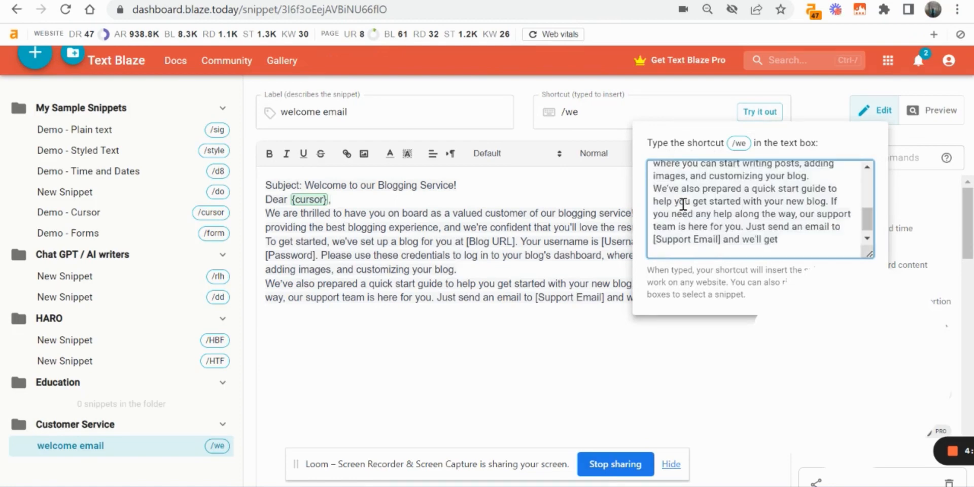
left_click(631, 349)
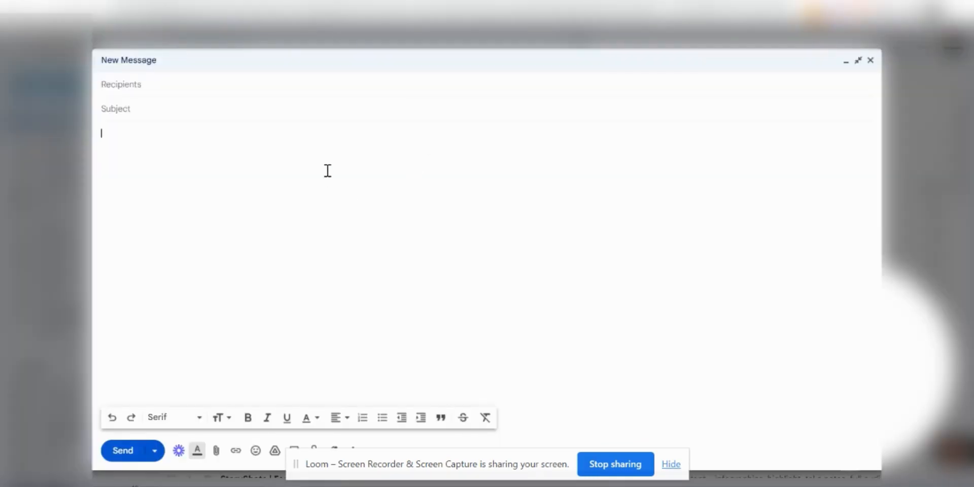
Insert the welcome email snippet into the body of the new Gmail message using its /we shortcut
type("/w")
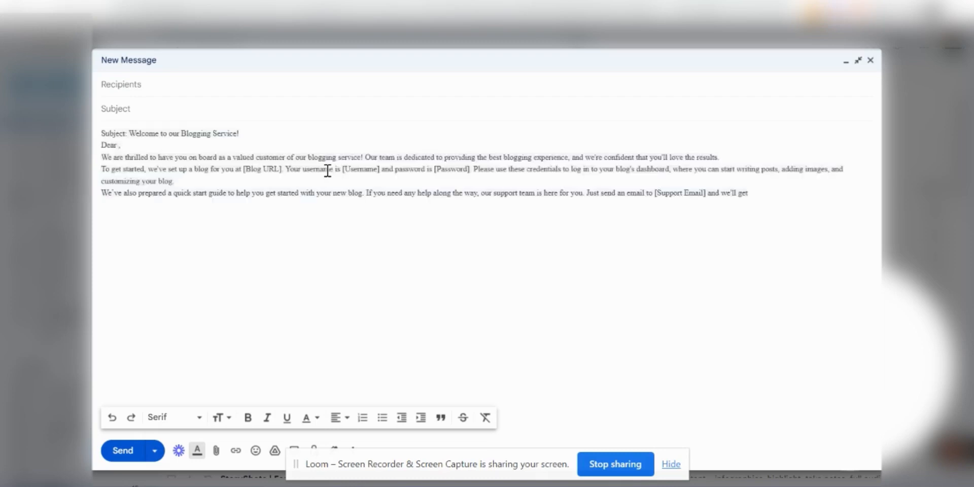
Fill in "Customer XX" after "Dear" in the Gmail message, then clear the whole message body
type("Csutomer XX")
key("ctrl+a")
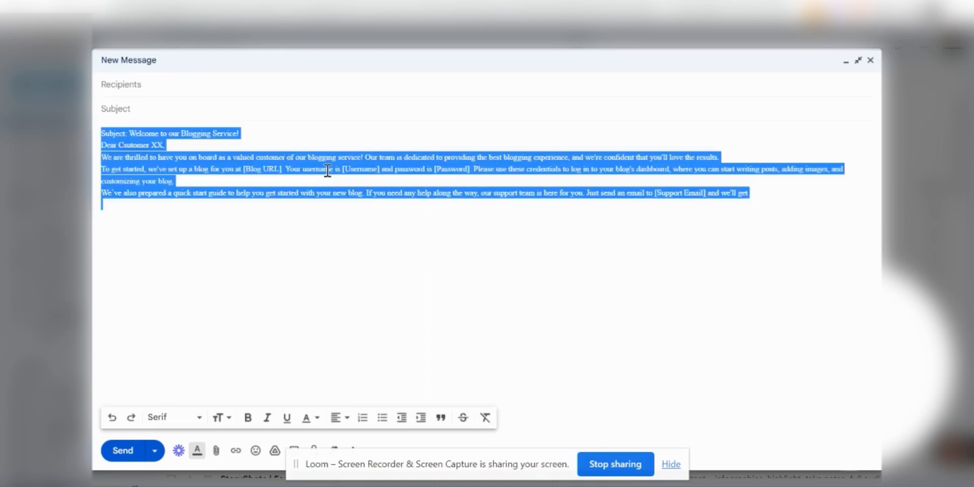
key("BackSpace")
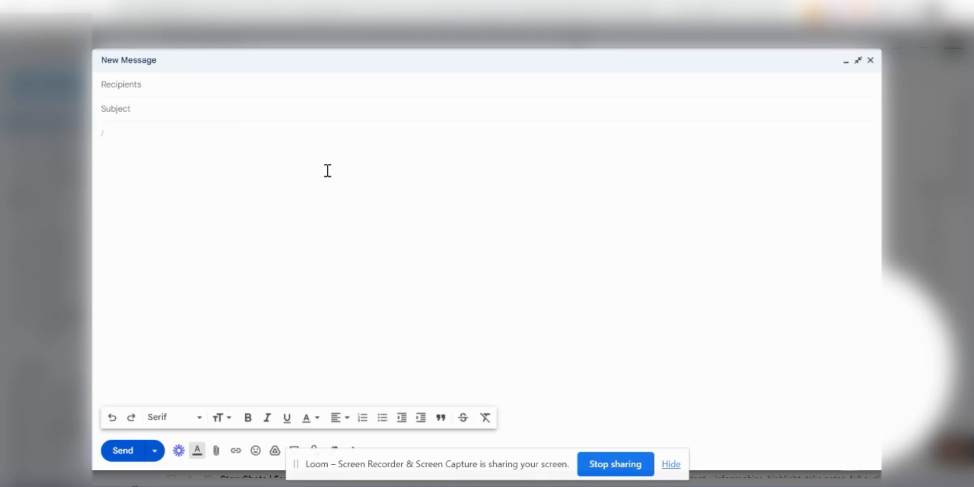
Reinsert the welcome email snippet into the empty Gmail message body with /we and select the blog URL placeholder
key("ctrl+v")
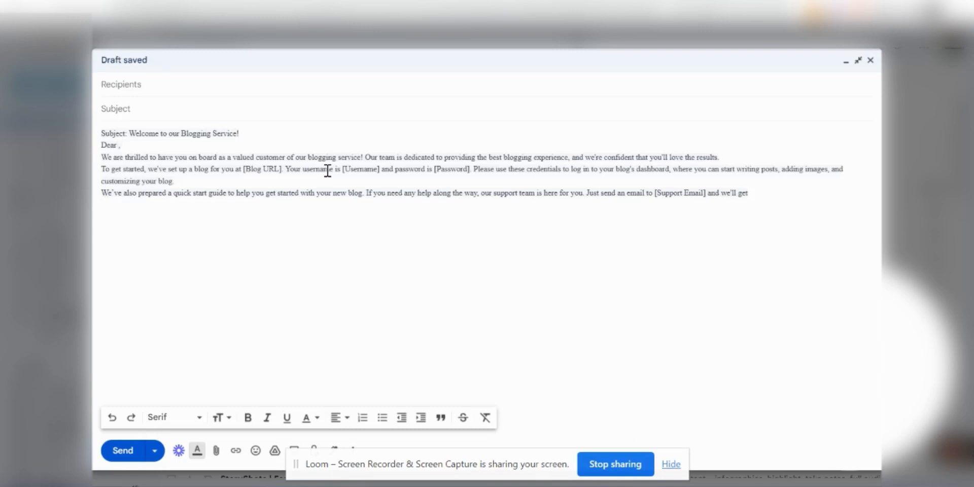
double_click(253, 170)
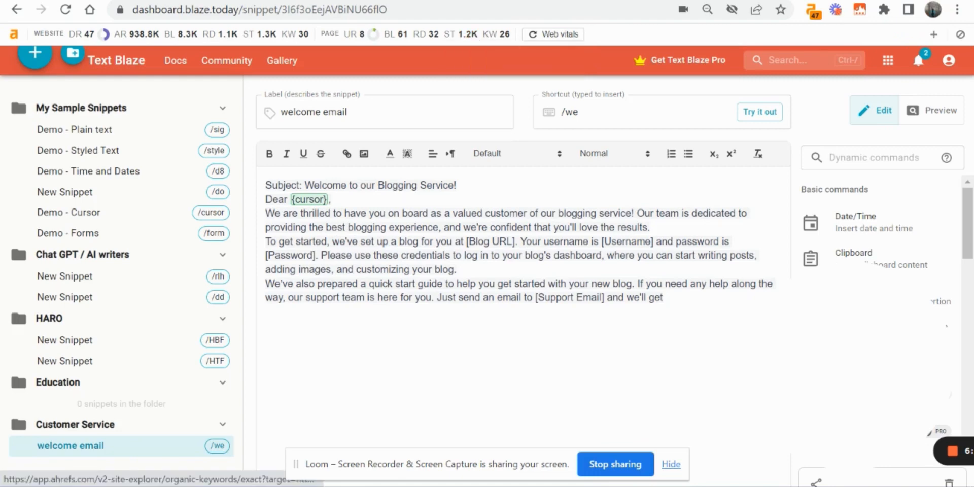
Switch to Jasper Chat, expand the rewrite prompt in the message box with the /rlh shortcut, and clear the box
left_click(340, 1)
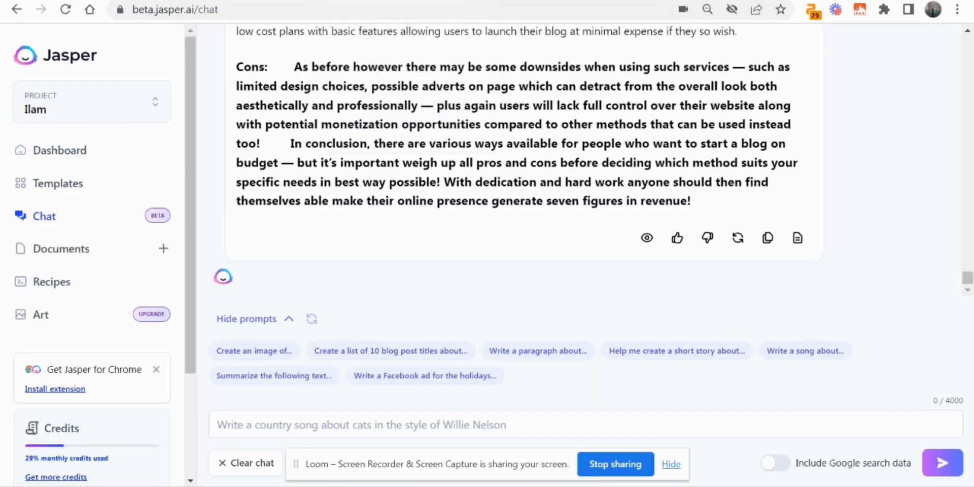
left_click(346, 427)
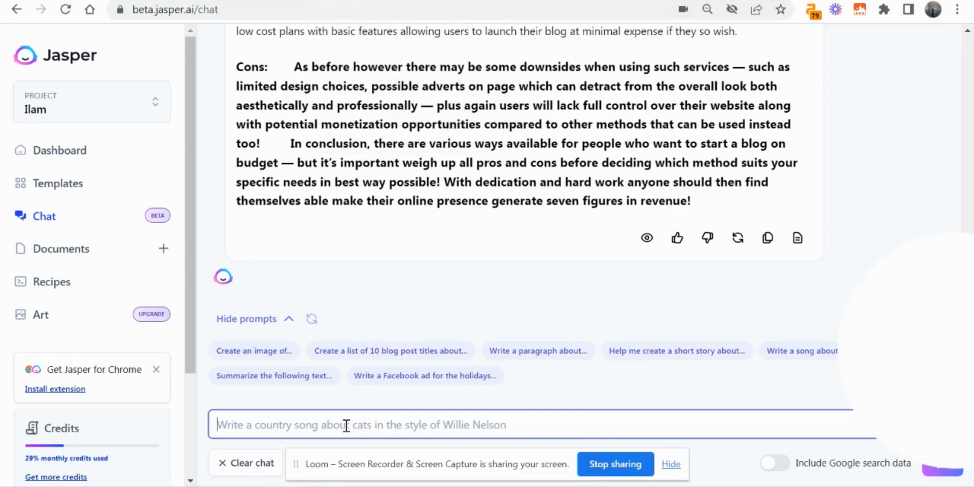
type("/r")
type("h")
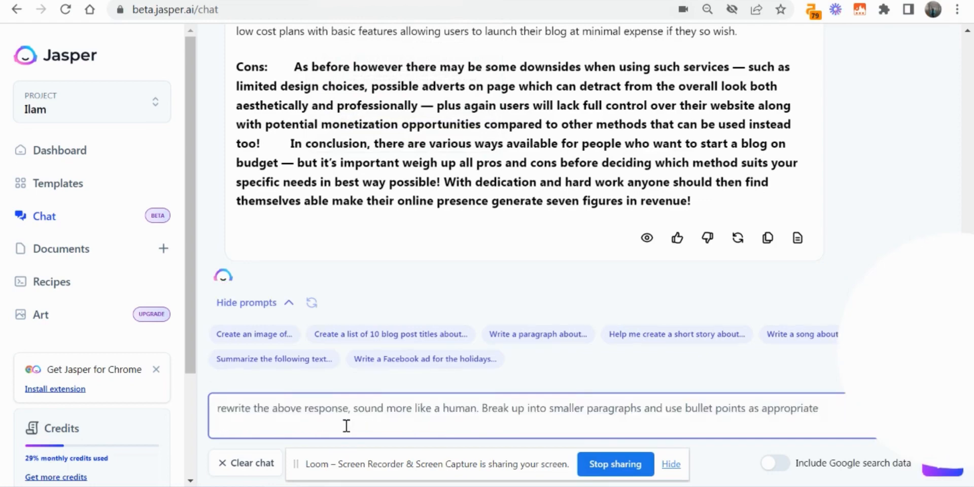
key("Return")
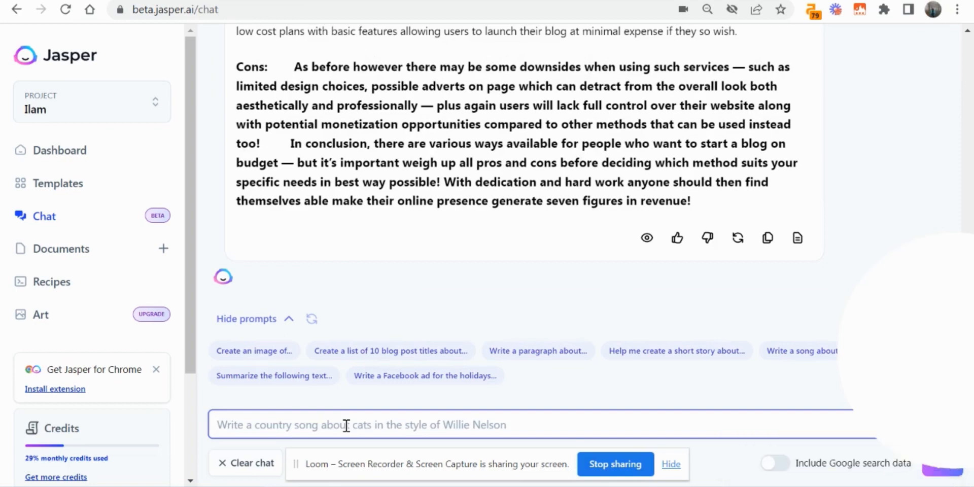
Switch to ChatGPT and submit the rewrite prompt for the welcome email, inserted with the /rlh shortcut
left_click(533, 1)
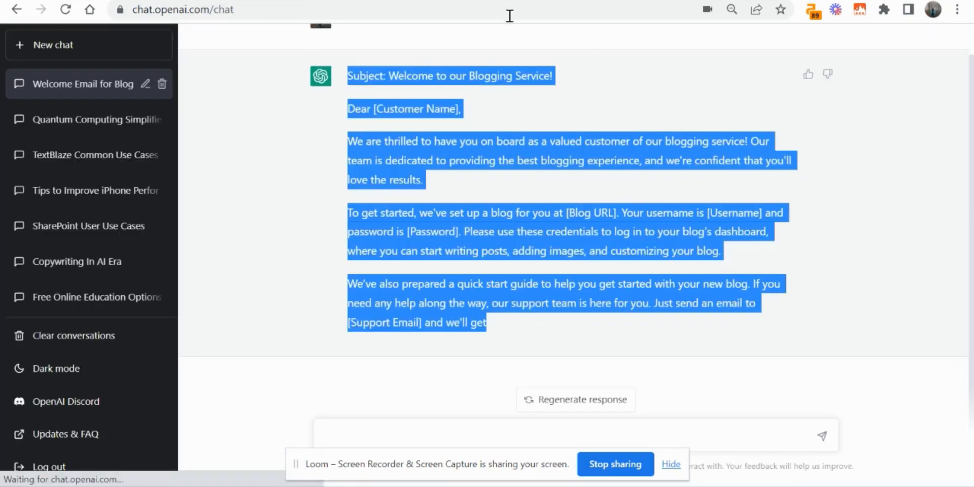
left_click(366, 436)
type("rewrite the above response, sound more like a human. Break up into smaller paragraphs and use bullet points as appropriate")
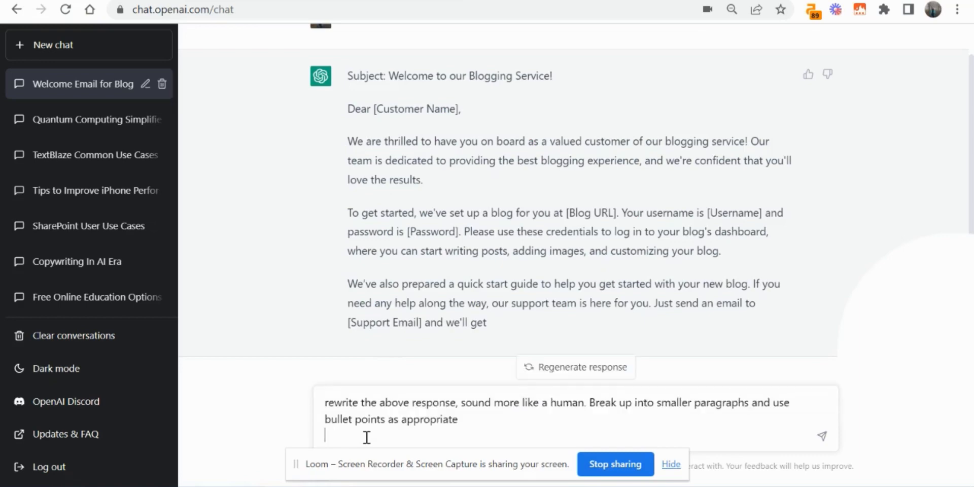
key("Return")
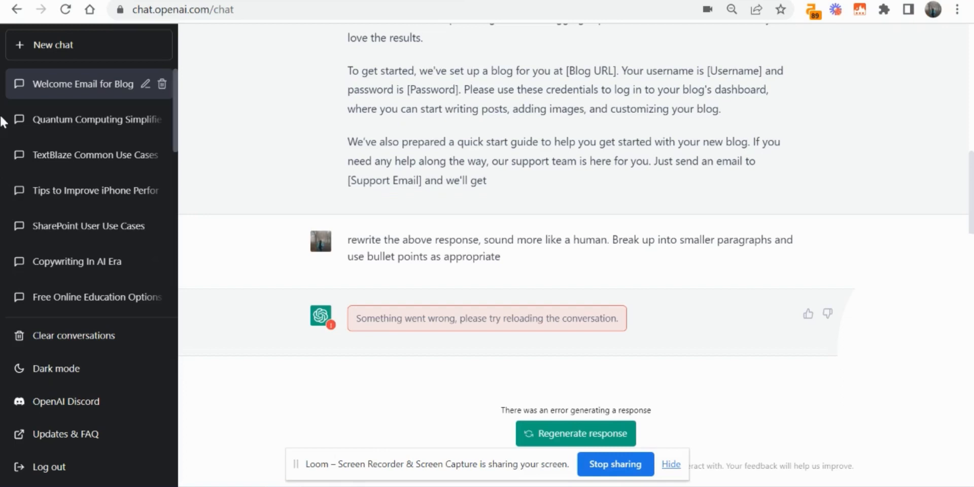
Switch to Text Blaze, open its website at blaze.today and look over the home page
left_click(435, 1)
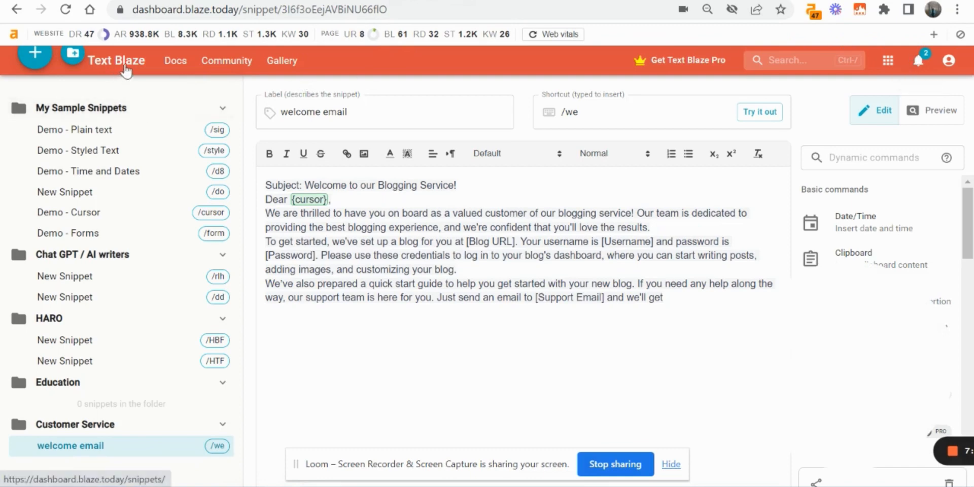
left_click(184, 10)
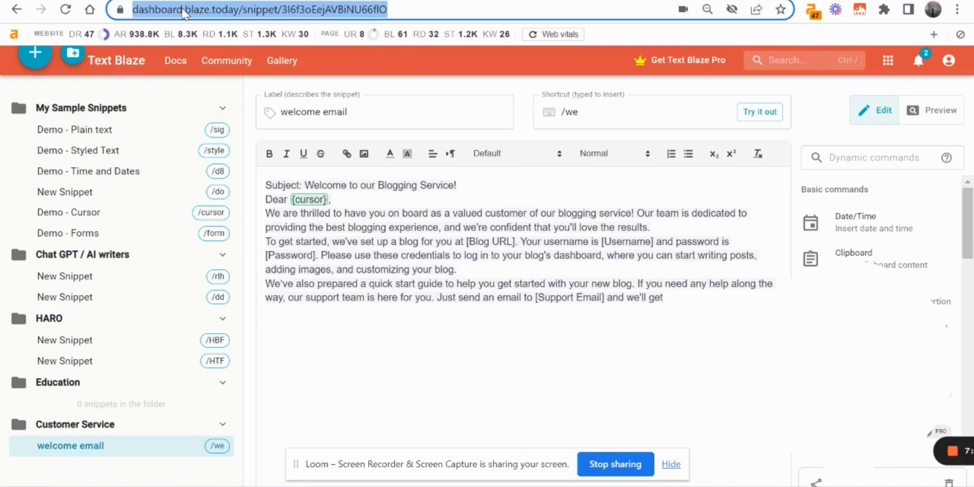
type("bla")
key("Return")
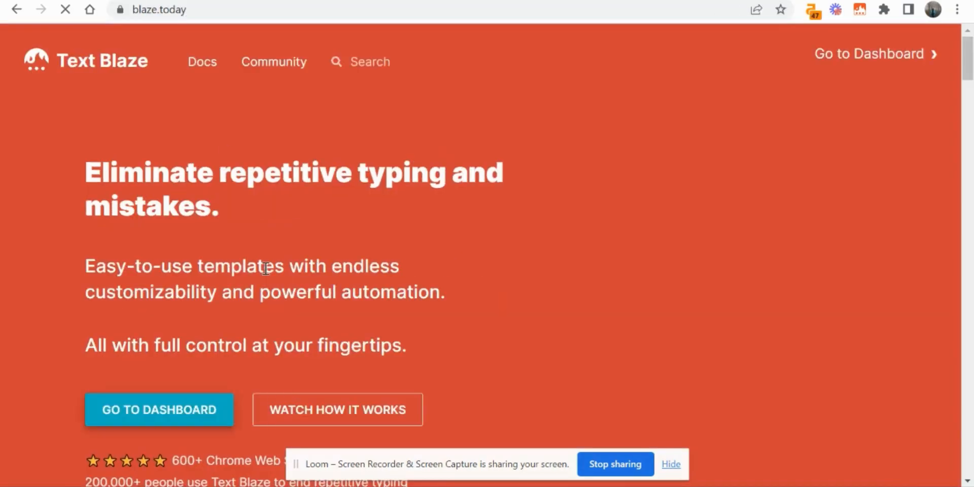
scroll(266, 268, "down", 1)
scroll(265, 268, "up", 1)
scroll(265, 268, "down", 10)
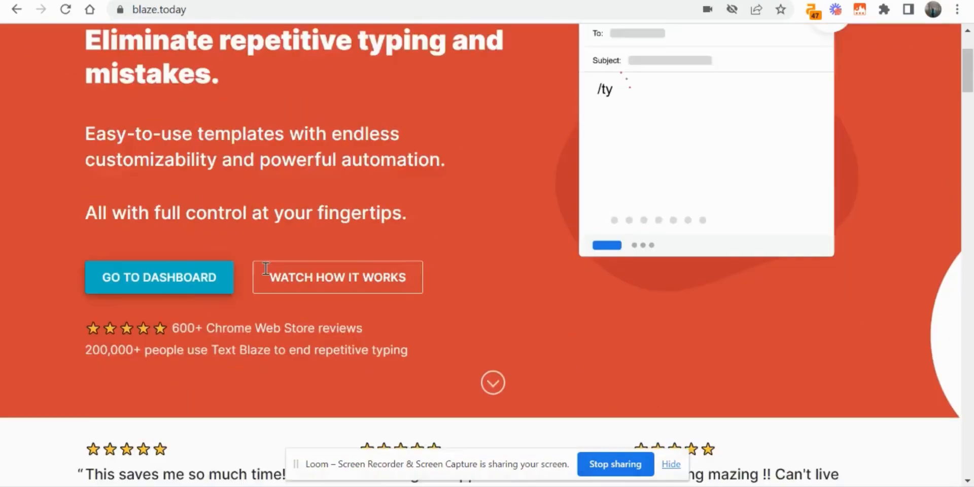
scroll(264, 269, "down", 4)
scroll(265, 269, "up", 10)
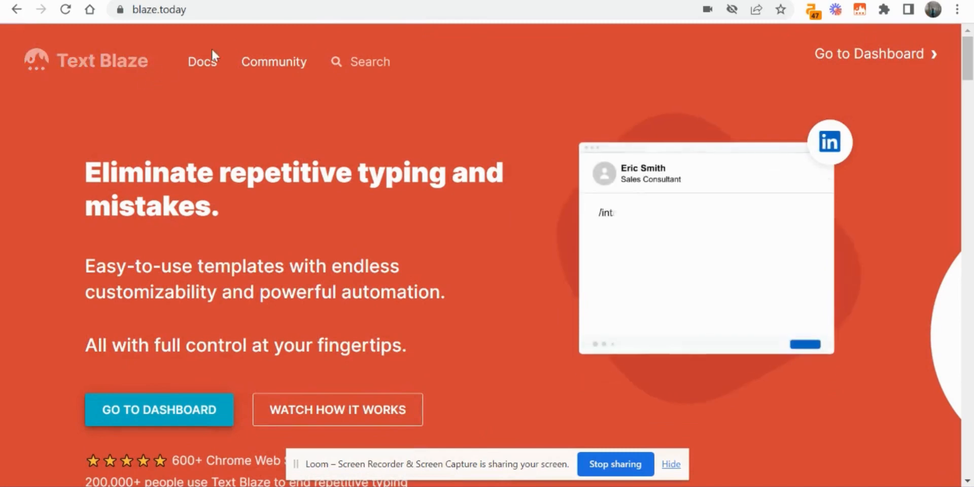
Search the Text Blaze website for pricing and open the Plans and Pricing page
left_click(379, 63)
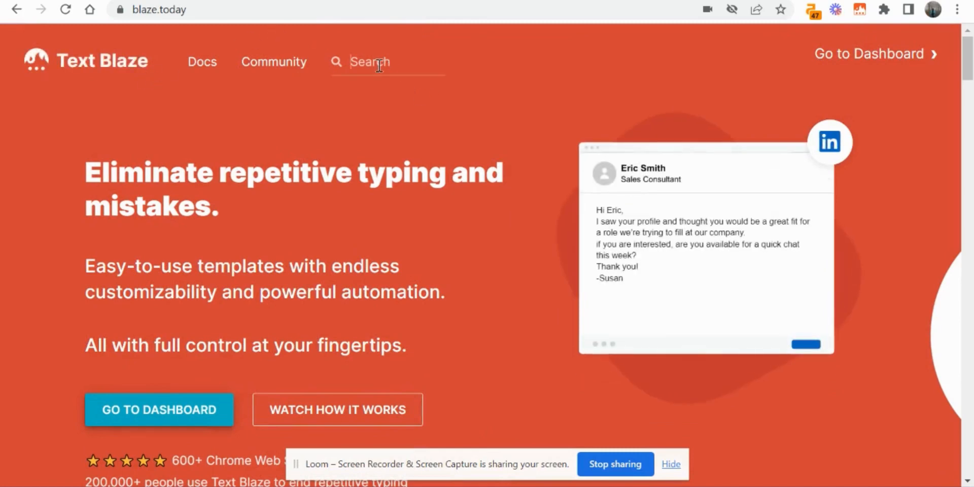
type("prcing")
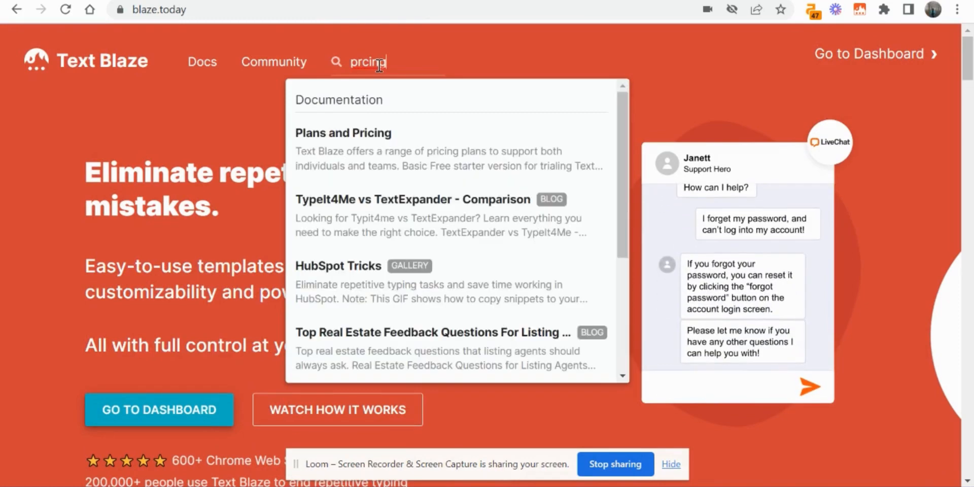
left_click(301, 162)
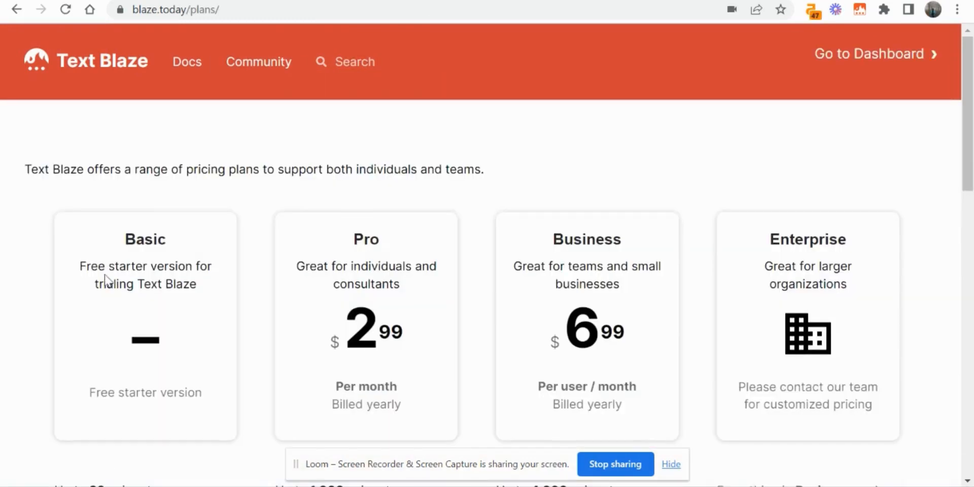
Examine the prices and limits of the Basic, Pro, Business and Enterprise plans, then switch to the Loom video library
scroll(169, 312, "down", 1)
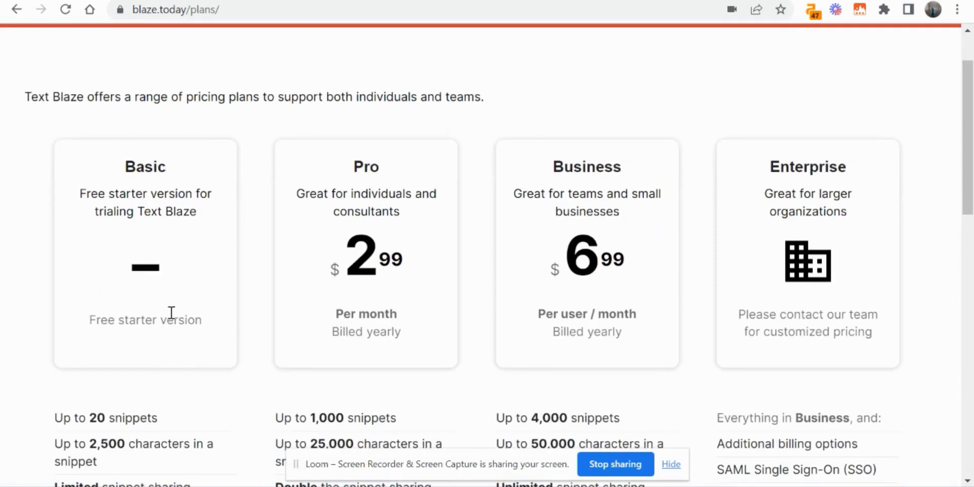
scroll(145, 413, "down", 1)
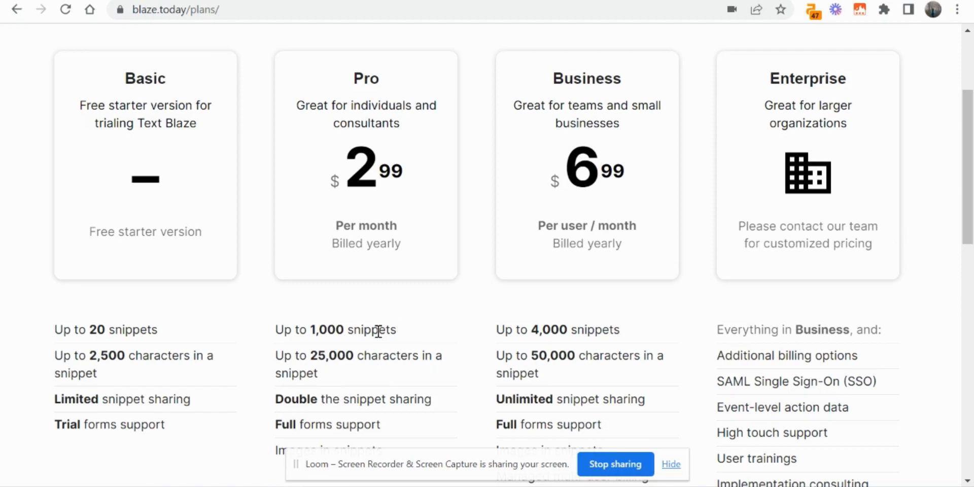
scroll(527, 342, "down", 3)
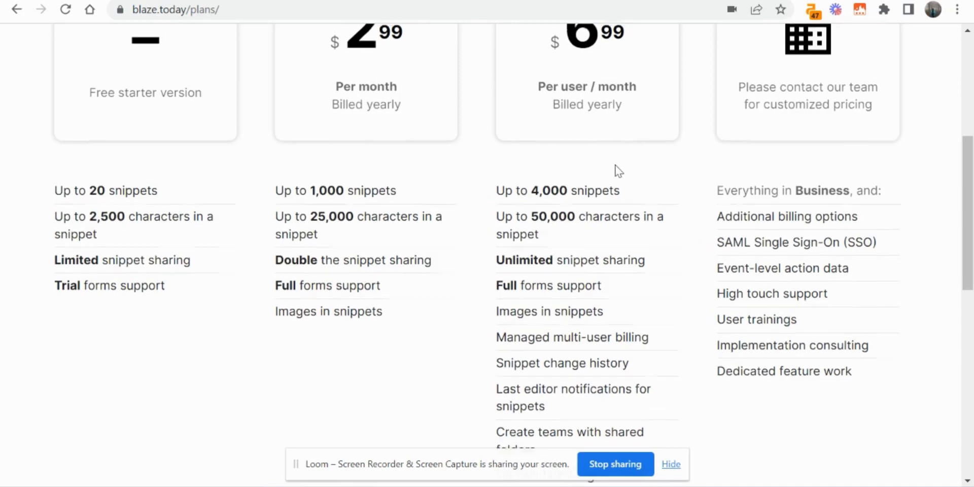
scroll(616, 167, "up", 3)
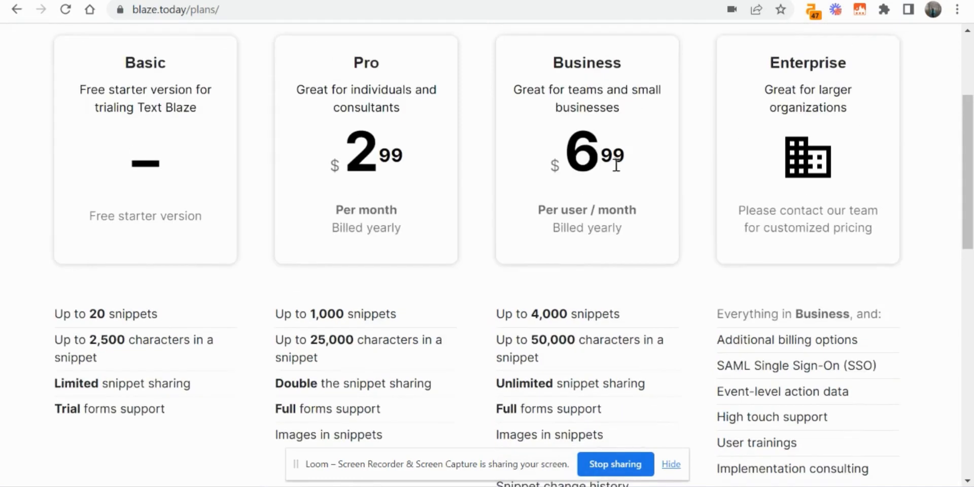
scroll(617, 165, "down", 2)
scroll(616, 167, "up", 2)
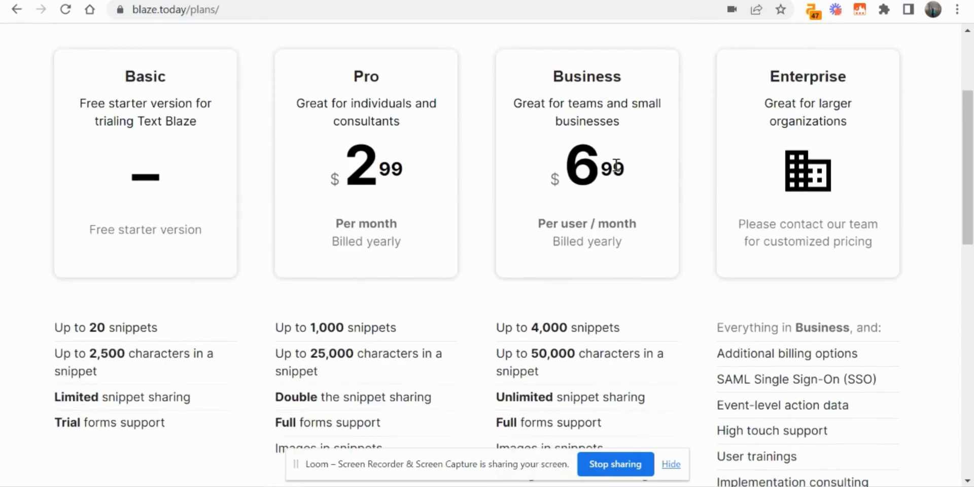
scroll(617, 164, "down", 2)
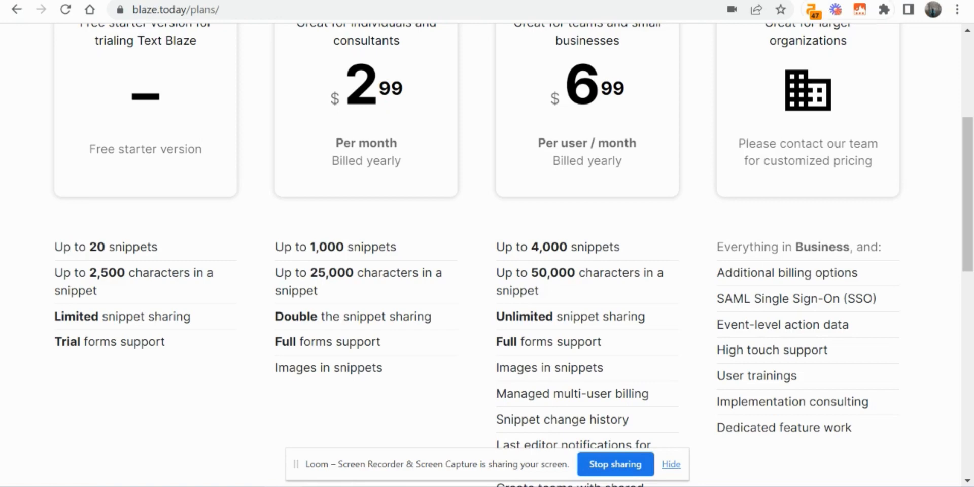
left_click(660, 1)
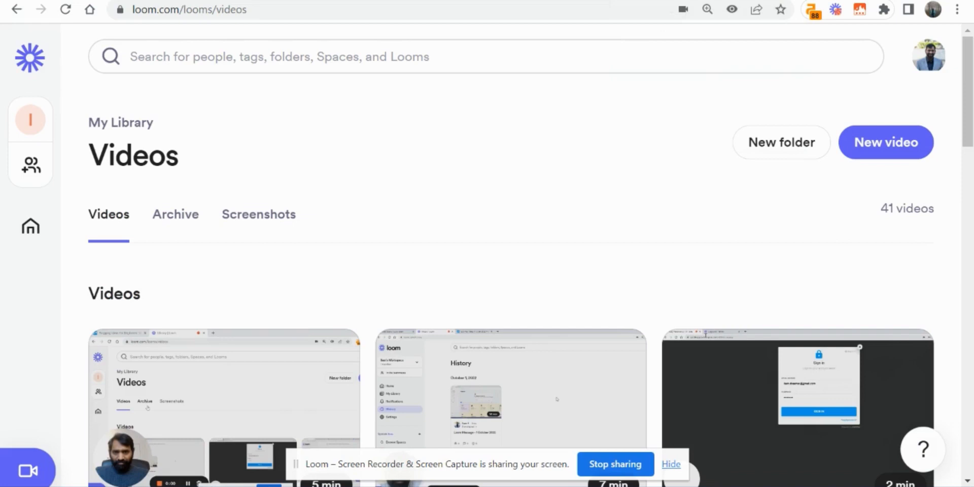